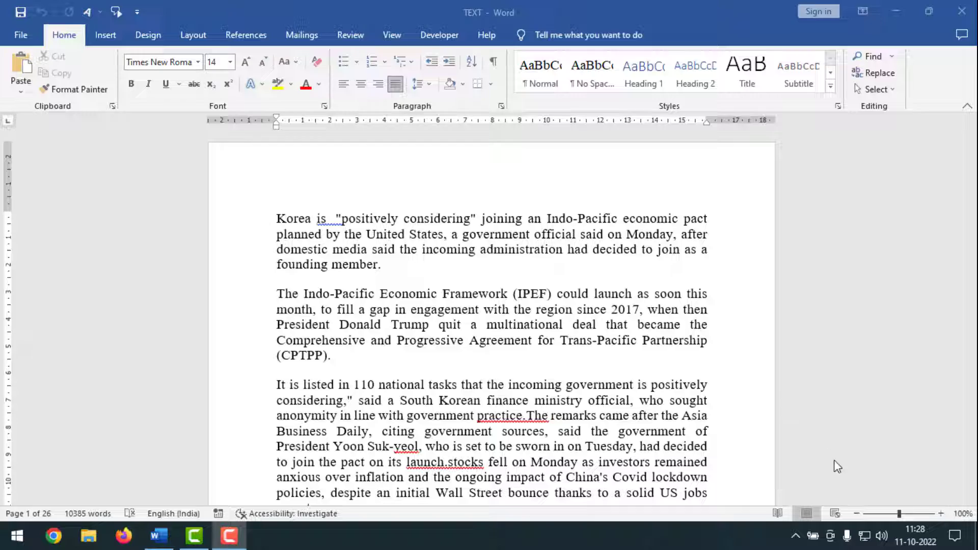
# - Zoom out to 40% so four pages show side by side, and scroll through them
pyautogui.click(857, 514)
pyautogui.click(857, 513)
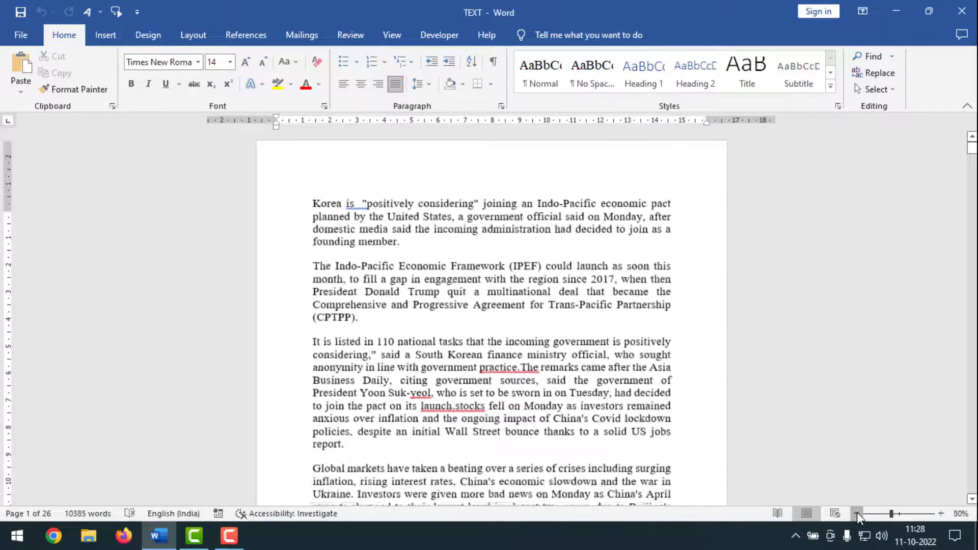
pyautogui.click(857, 513)
pyautogui.click(857, 514)
pyautogui.click(857, 513)
pyautogui.click(857, 514)
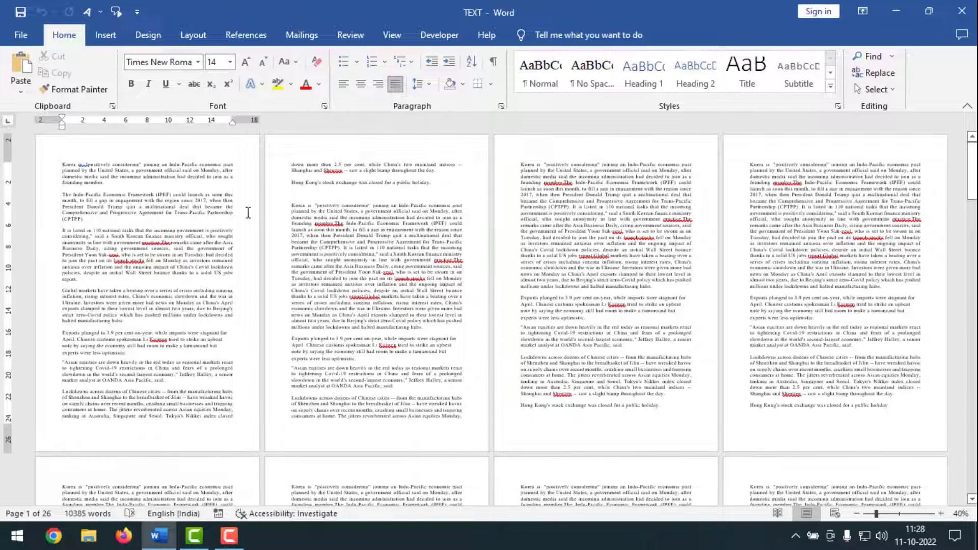
pyautogui.scroll(-10, 579, 271)
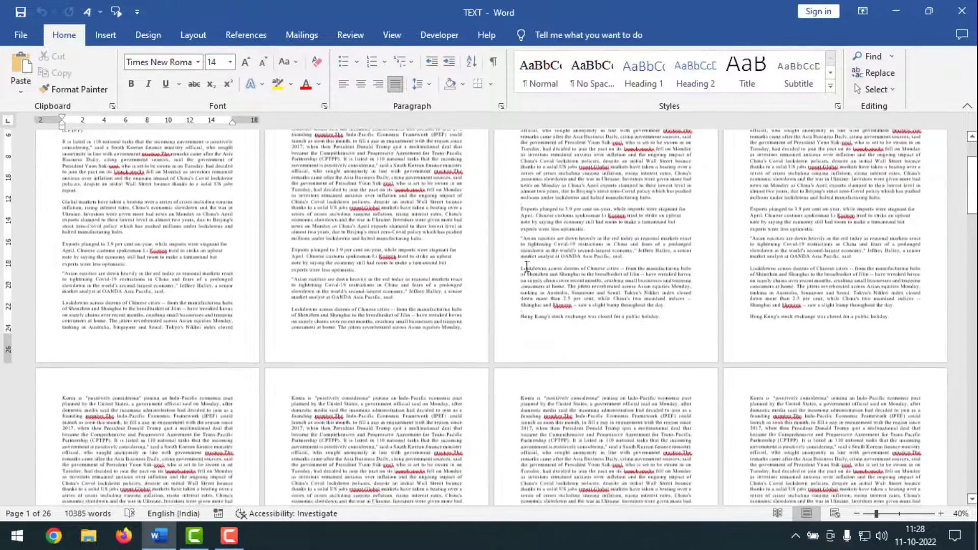
pyautogui.scroll(10, 579, 271)
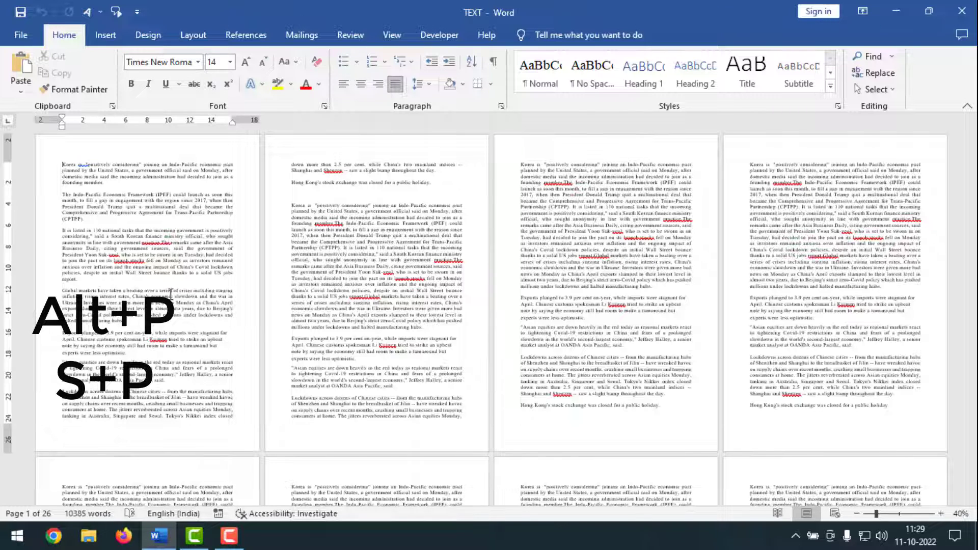
# - Set the top margin of the whole document to 6 cm in Page Setup
pyautogui.press('alt')
pyautogui.press('p')
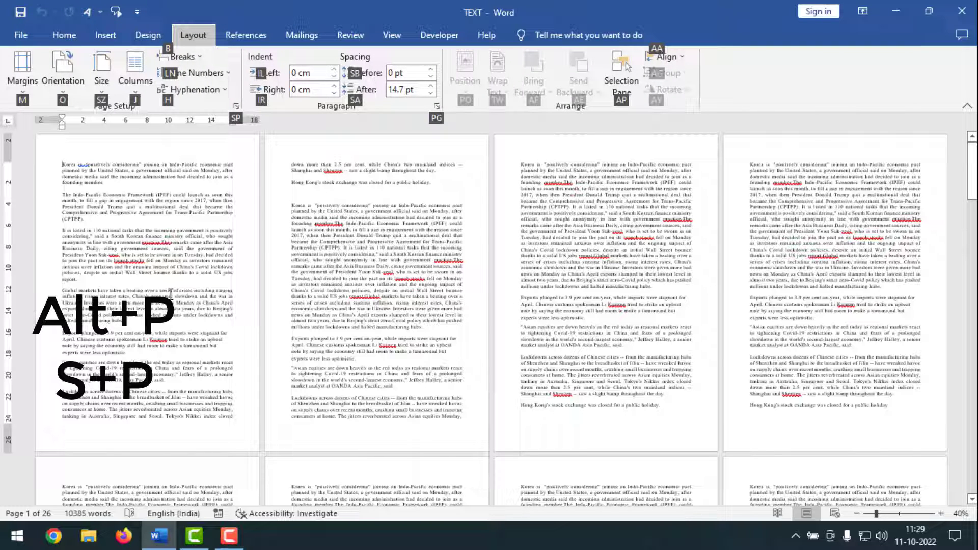
pyautogui.press('s')
pyautogui.press('p')
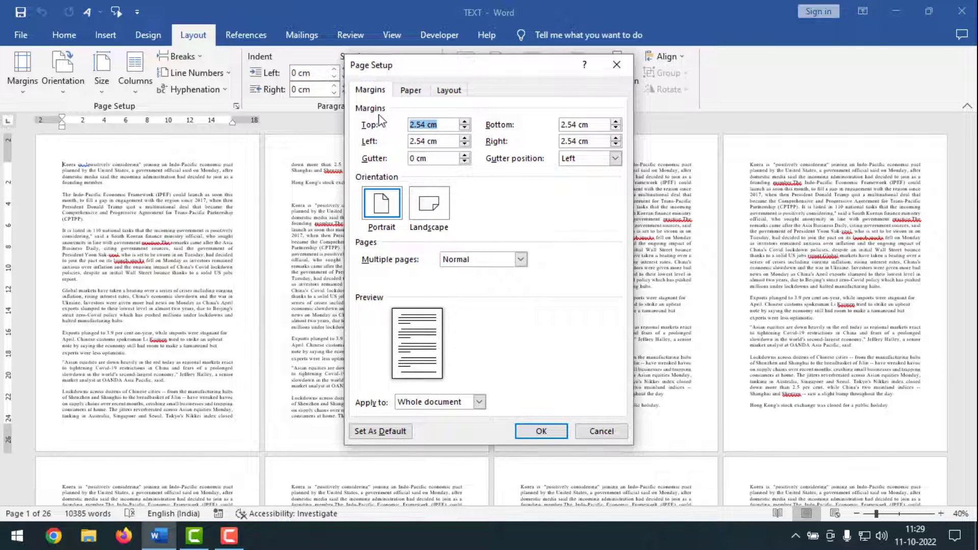
pyautogui.click(431, 123)
pyautogui.moveTo(431, 123); pyautogui.dragTo(295, 127)
pyautogui.write('6')
pyautogui.click(543, 432)
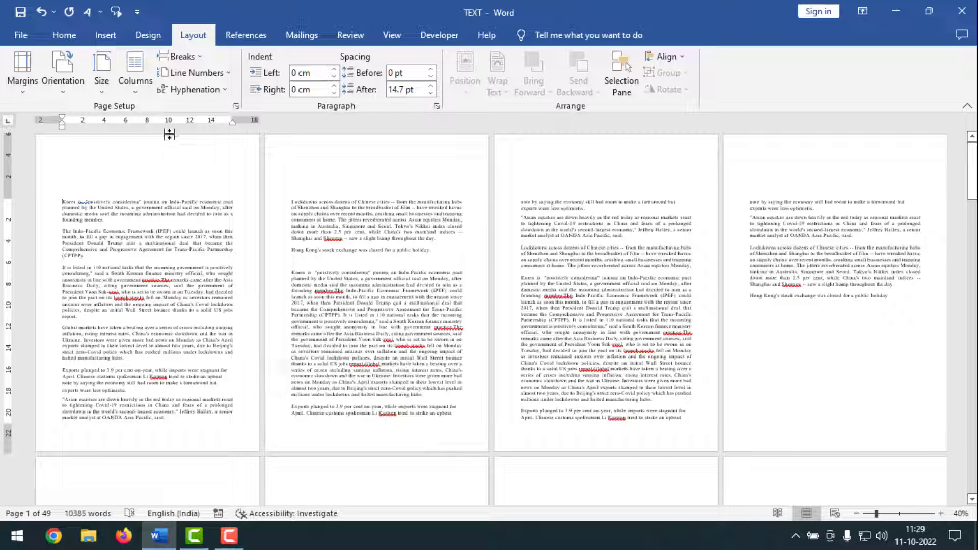
pyautogui.scroll(-3, 585, 276)
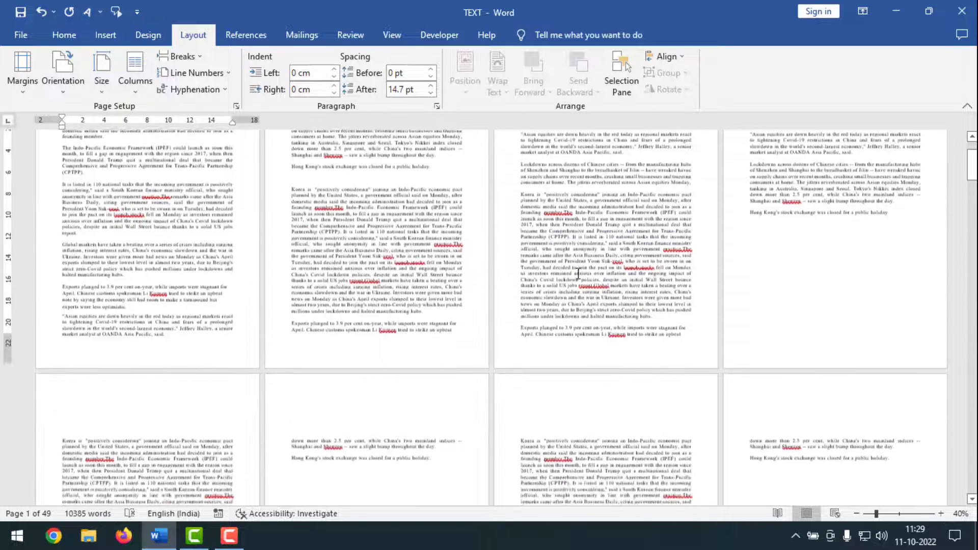
pyautogui.scroll(3, 316, 315)
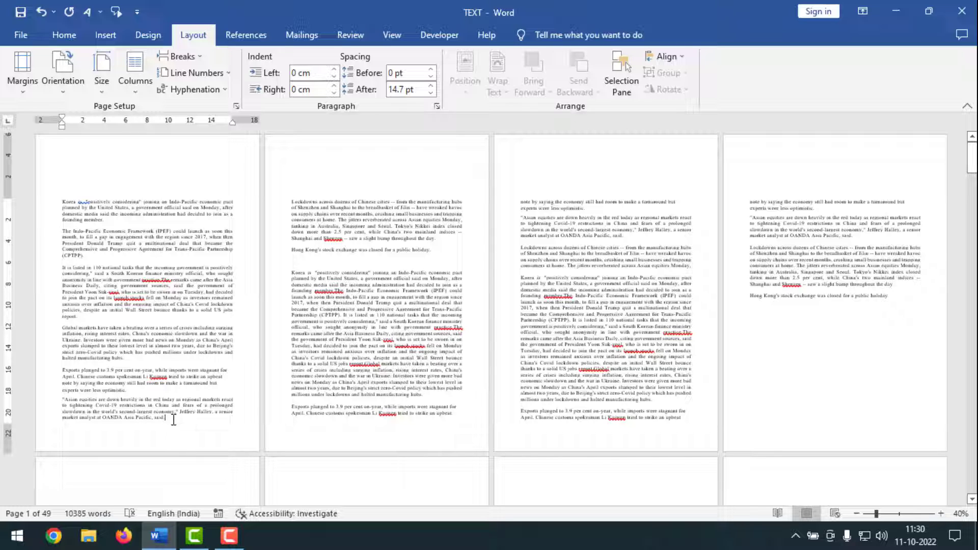
# - Set a 2.54 cm top margin from the end of page 1 onward, applied to This point forward
pyautogui.hotkey('alt', 'p')
pyautogui.press('s')
pyautogui.press('p')
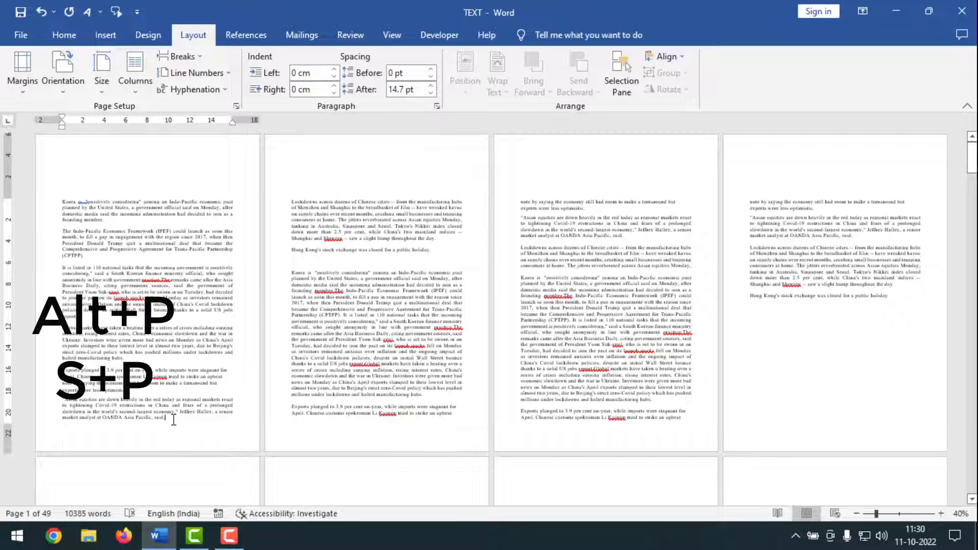
pyautogui.hotkey('alt', 'p')
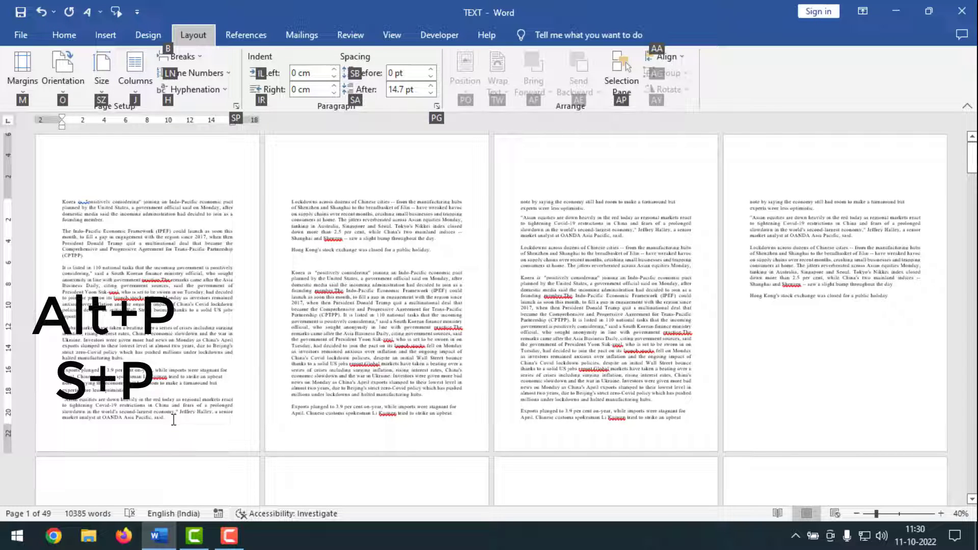
pyautogui.press('s')
pyautogui.press('p')
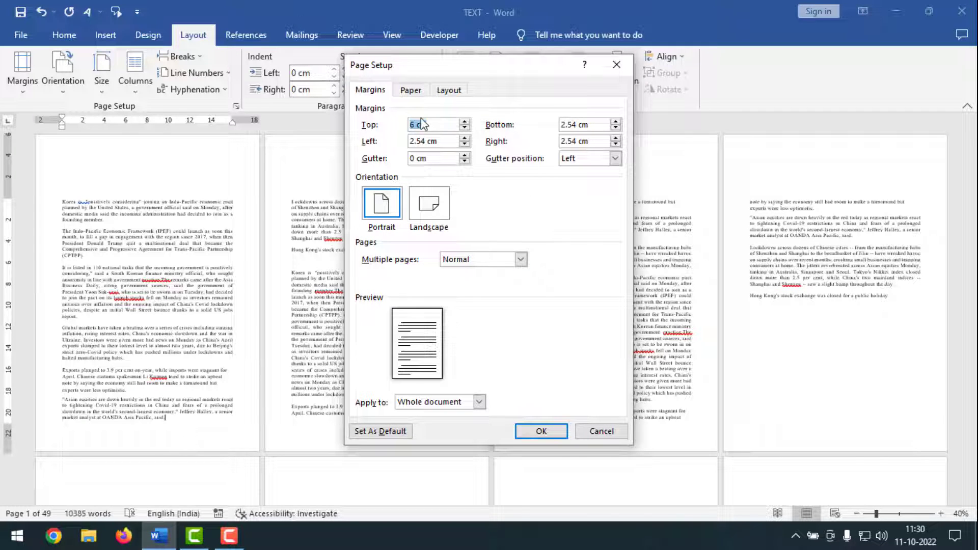
pyautogui.write('2.54')
pyautogui.click(479, 402)
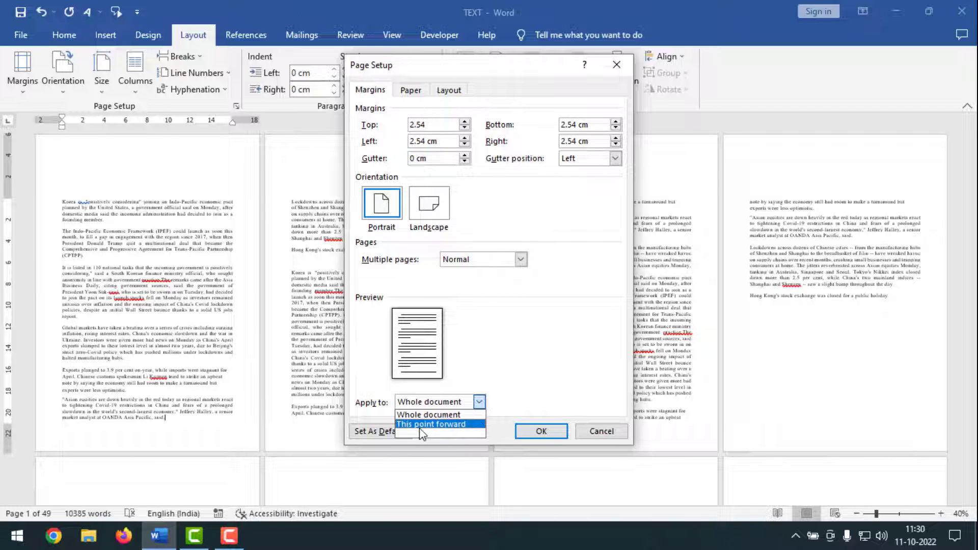
pyautogui.click(434, 425)
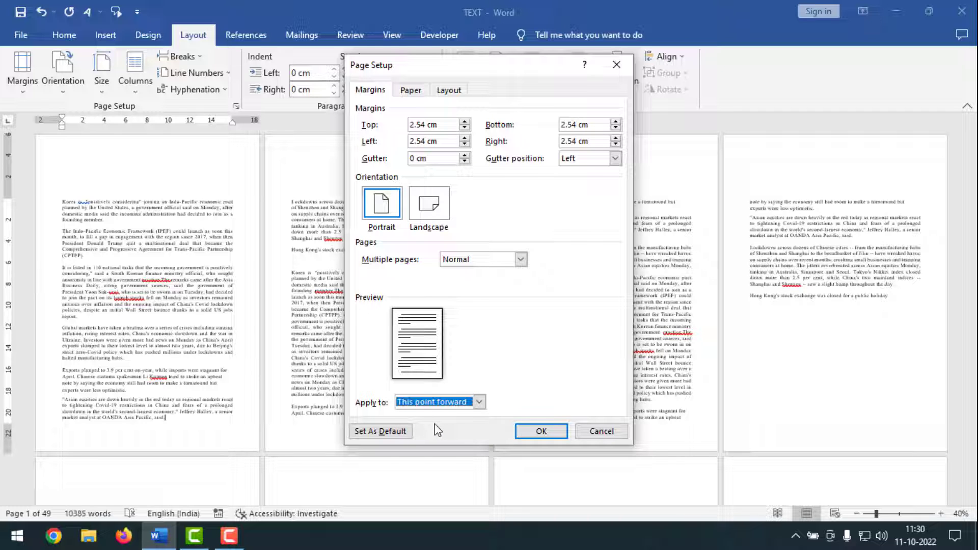
pyautogui.click(540, 431)
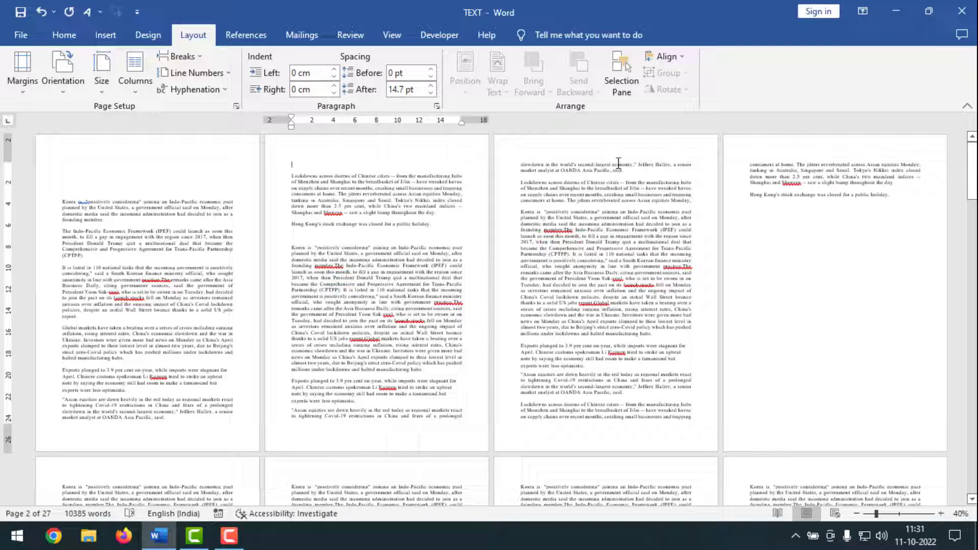
# - After 'prolonged' at the end of page 2, apply a 6 cm top margin from this point forward
pyautogui.click(472, 417)
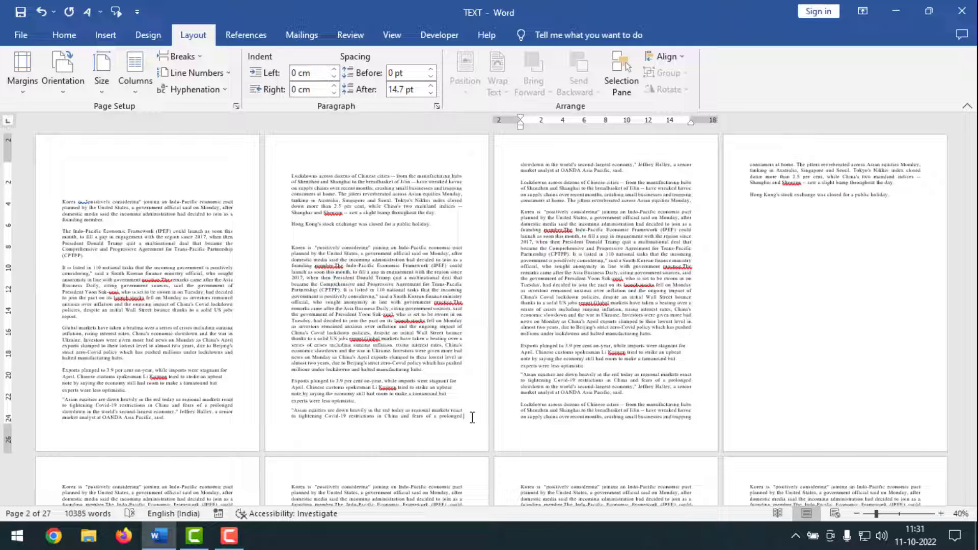
pyautogui.press('alt')
pyautogui.press('p')
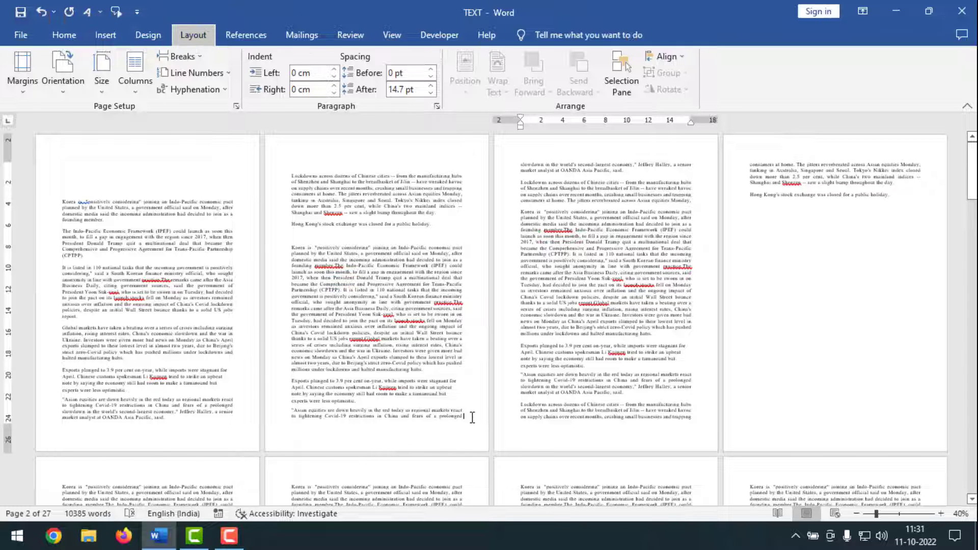
pyautogui.press('p')
pyautogui.press('g')
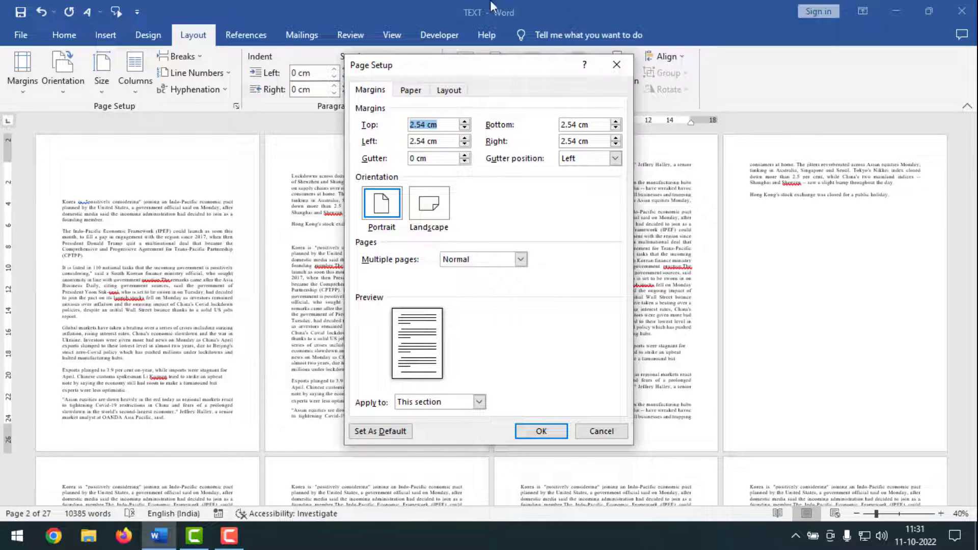
pyautogui.write('6')
pyautogui.click(479, 403)
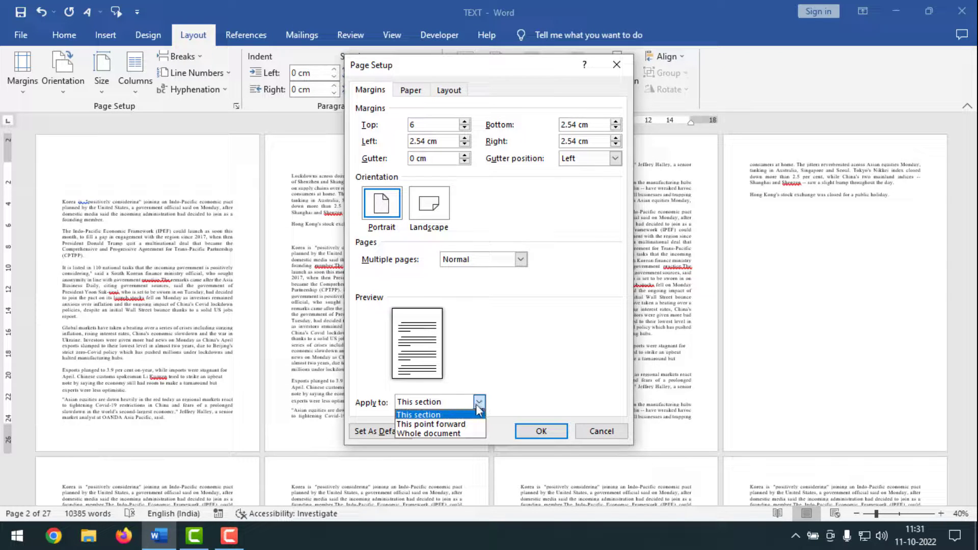
pyautogui.click(445, 424)
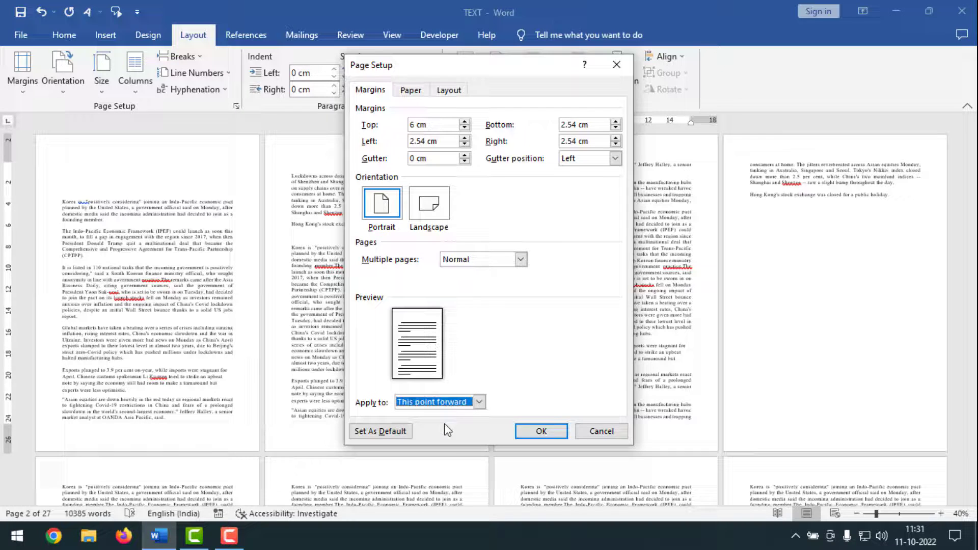
pyautogui.click(533, 435)
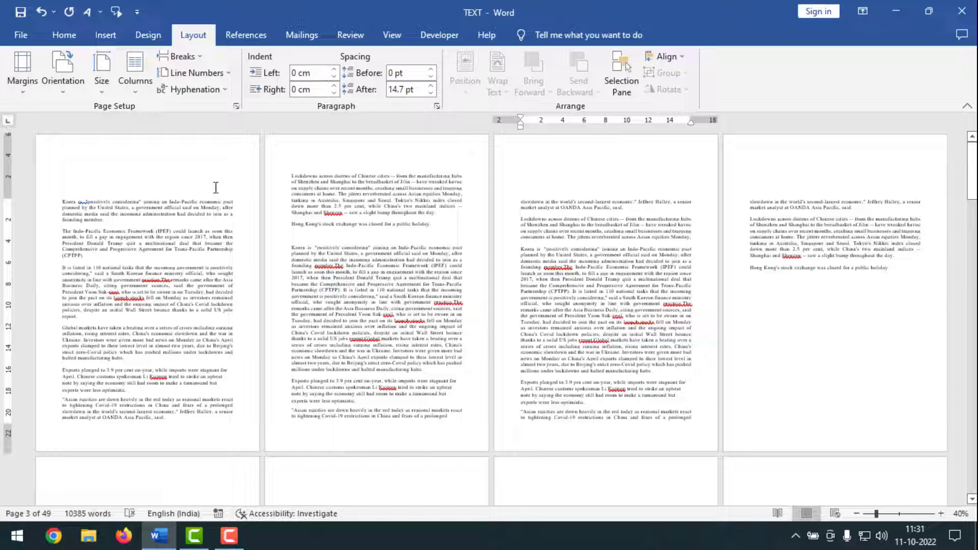
# - After 'prolonged' at the end of page 3, apply a 2.54 cm top margin from this point forward
pyautogui.scroll(-3, 819, 262)
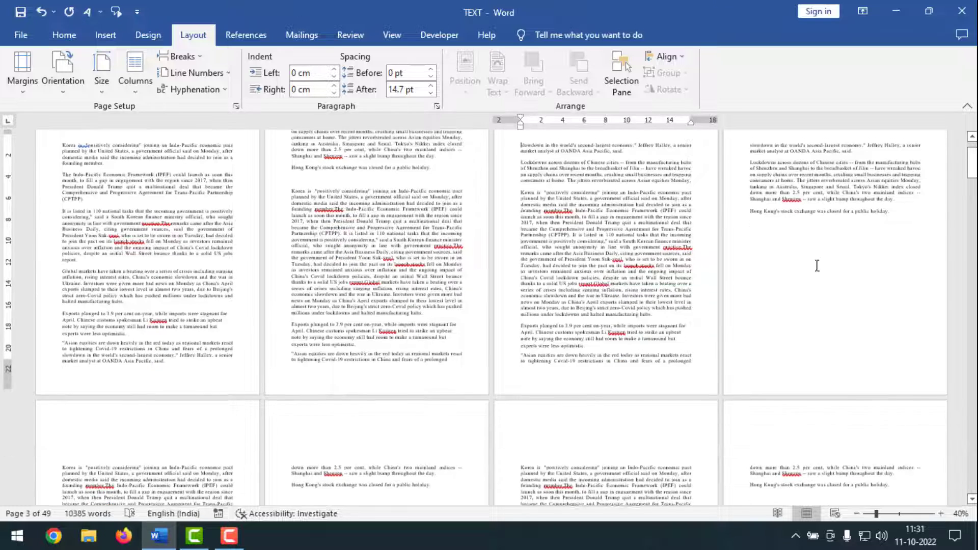
pyautogui.scroll(2, 699, 382)
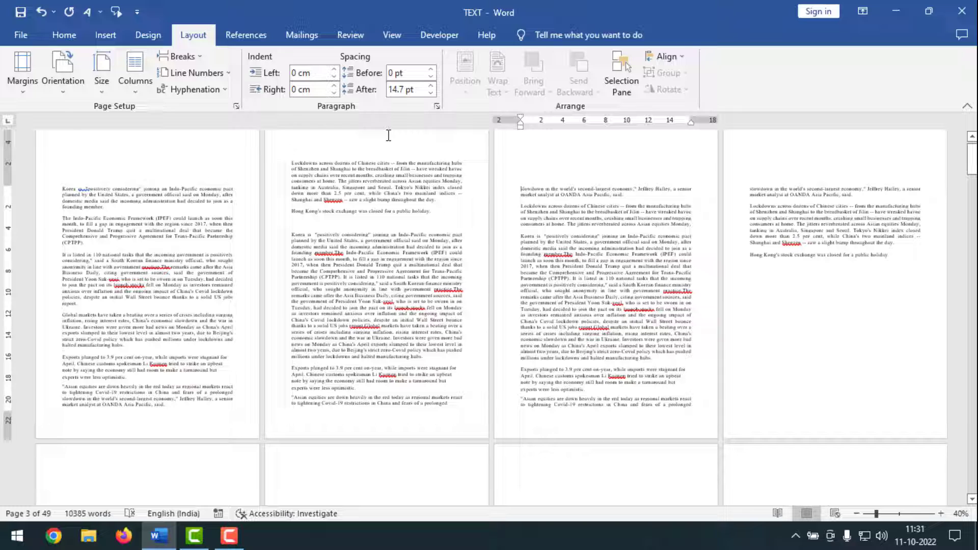
pyautogui.click(699, 404)
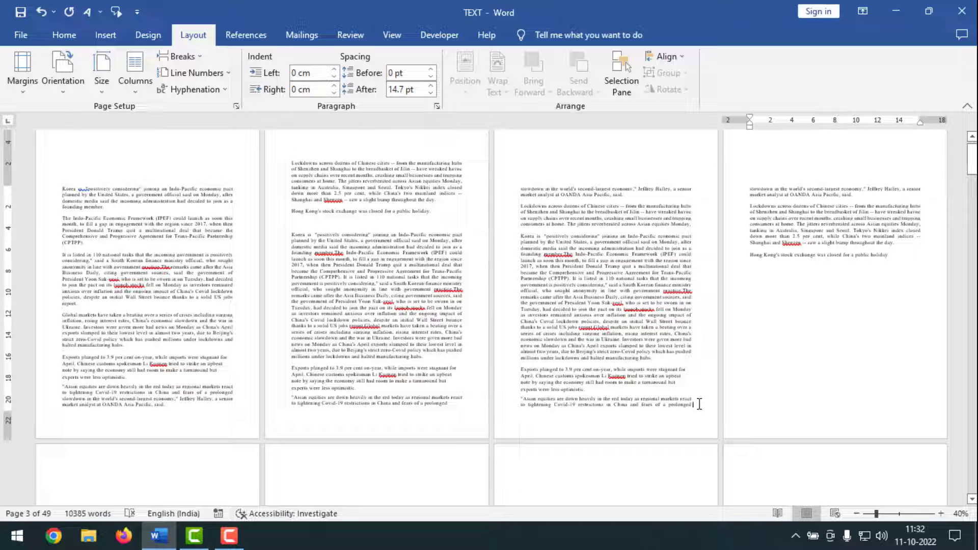
pyautogui.press('alt')
pyautogui.press('p')
pyautogui.press('s')
pyautogui.press('p')
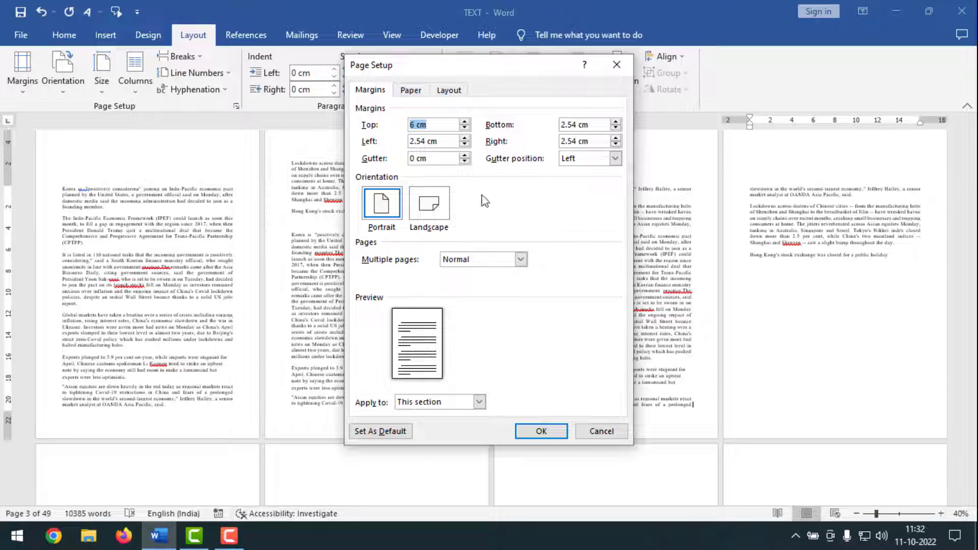
pyautogui.write('2.54')
pyautogui.click(480, 402)
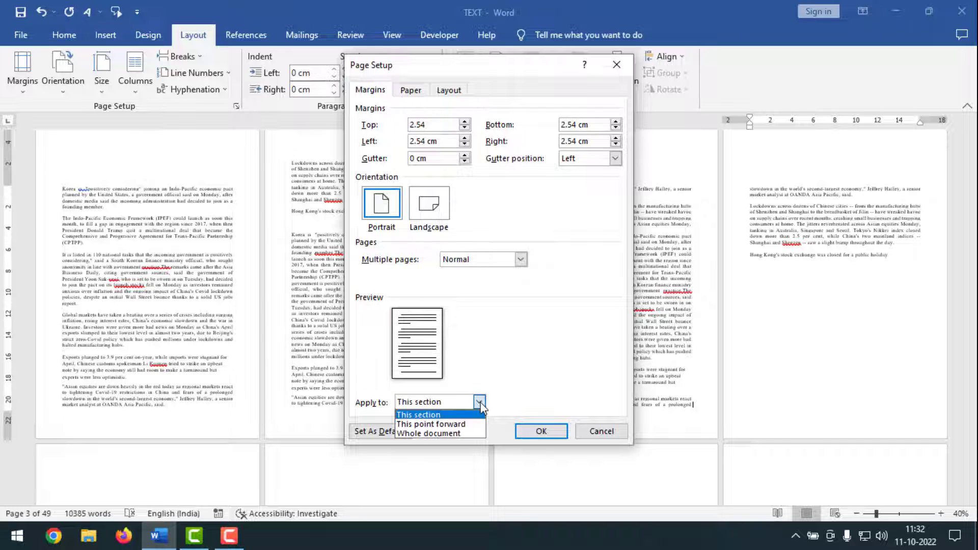
pyautogui.click(448, 426)
pyautogui.click(540, 432)
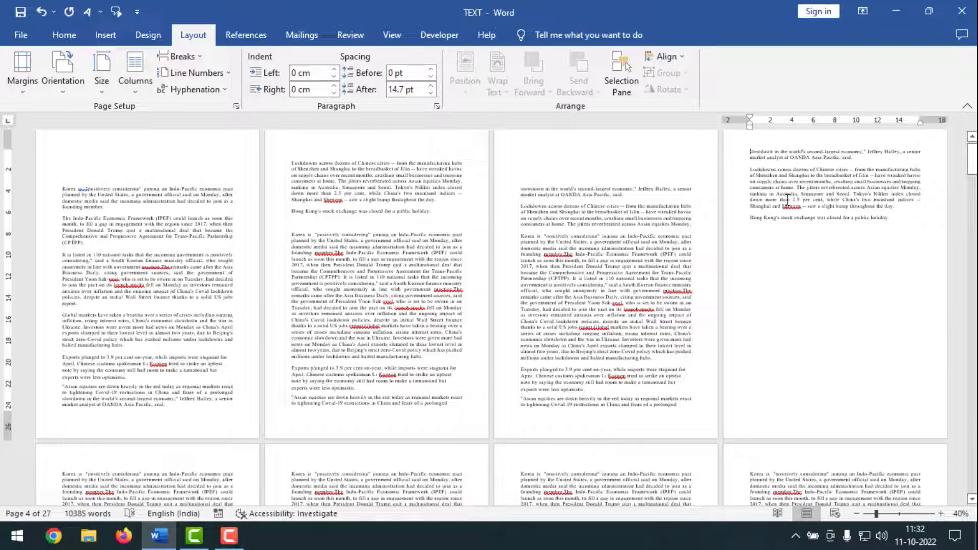
pyautogui.scroll(-3, 786, 243)
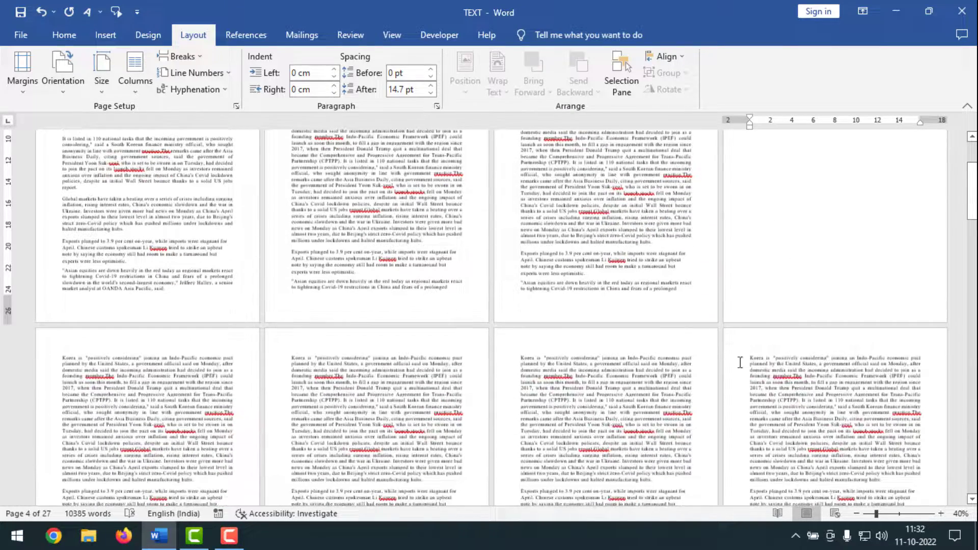
pyautogui.scroll(-3, 581, 375)
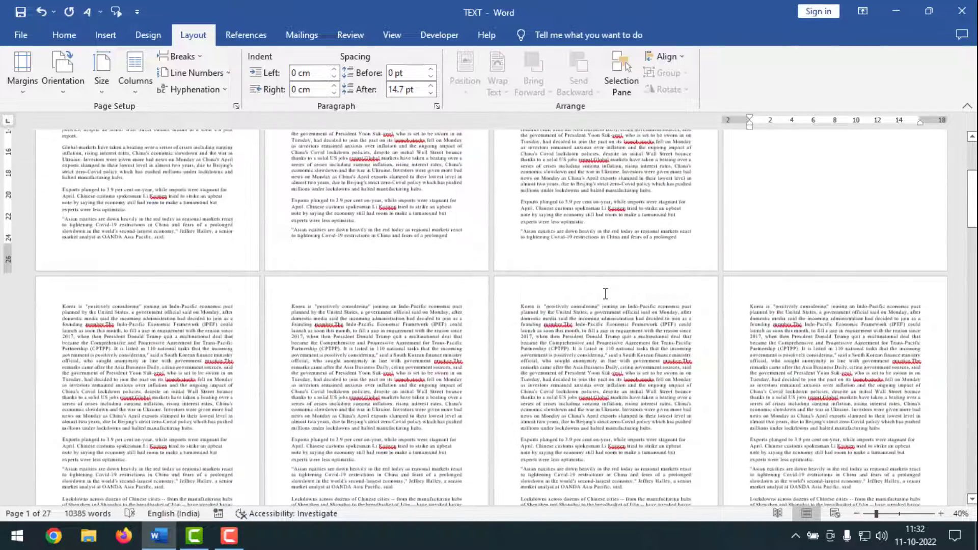
pyautogui.scroll(-3, 598, 297)
pyautogui.scroll(1, 599, 297)
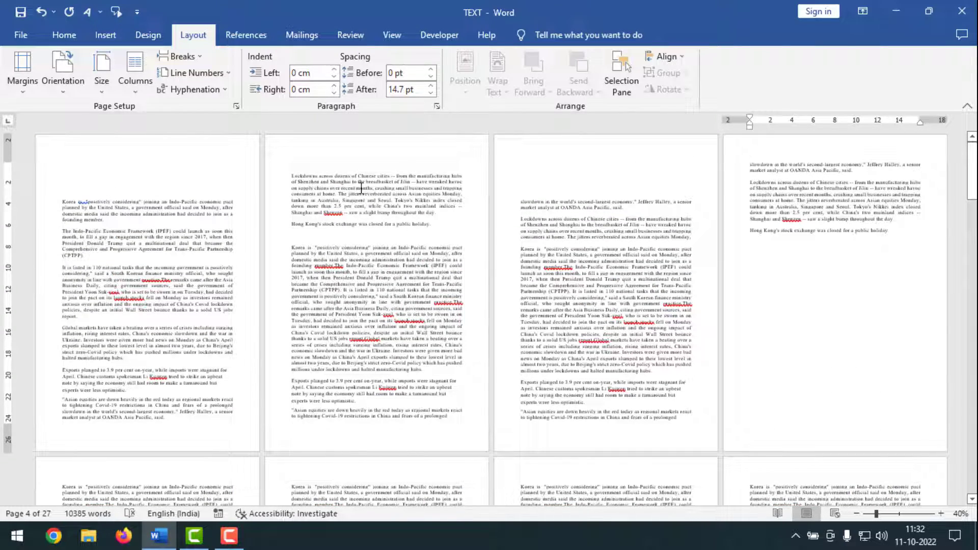